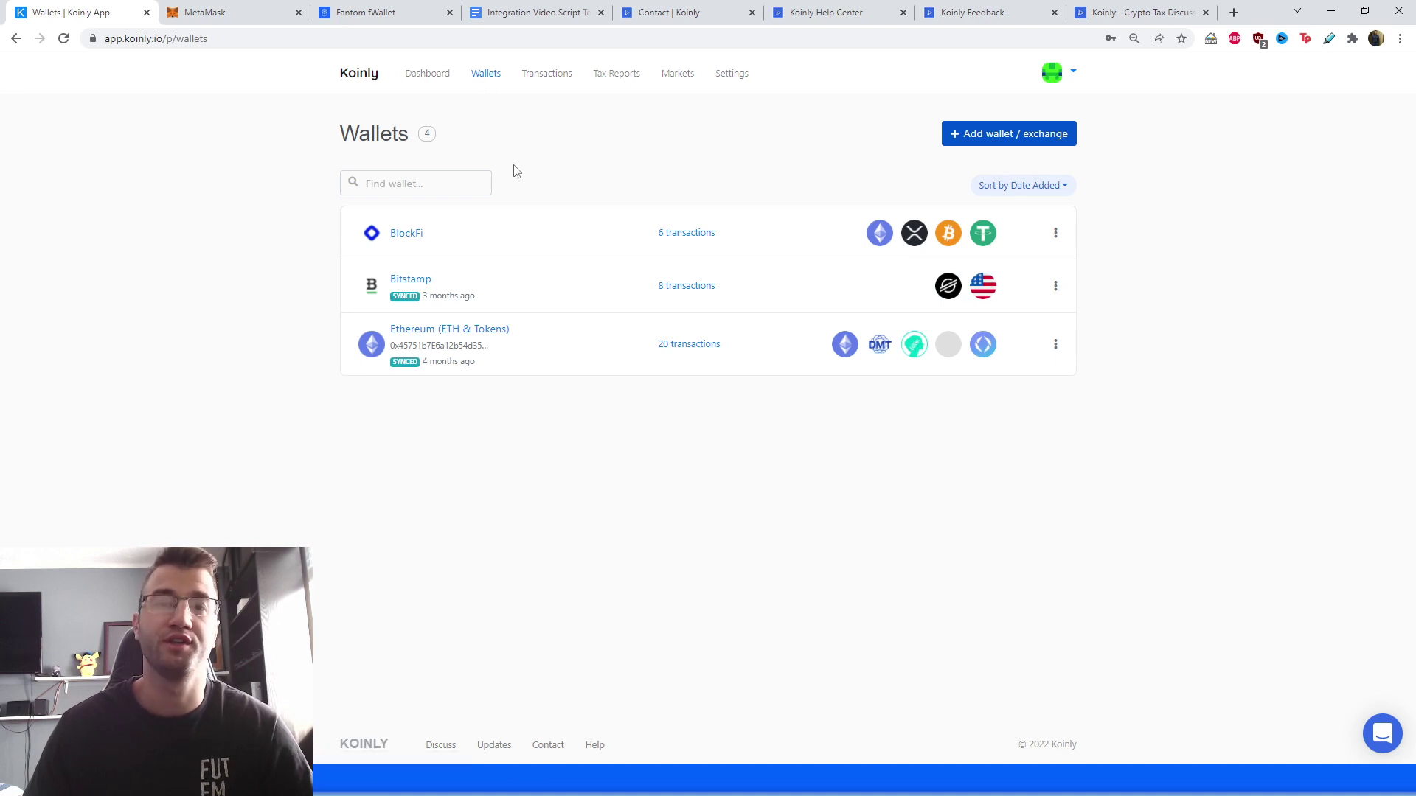
# Search 'fan' in Add wallet / exchange and open the Fantom (FTM) import form.
pyautogui.click(976, 138)
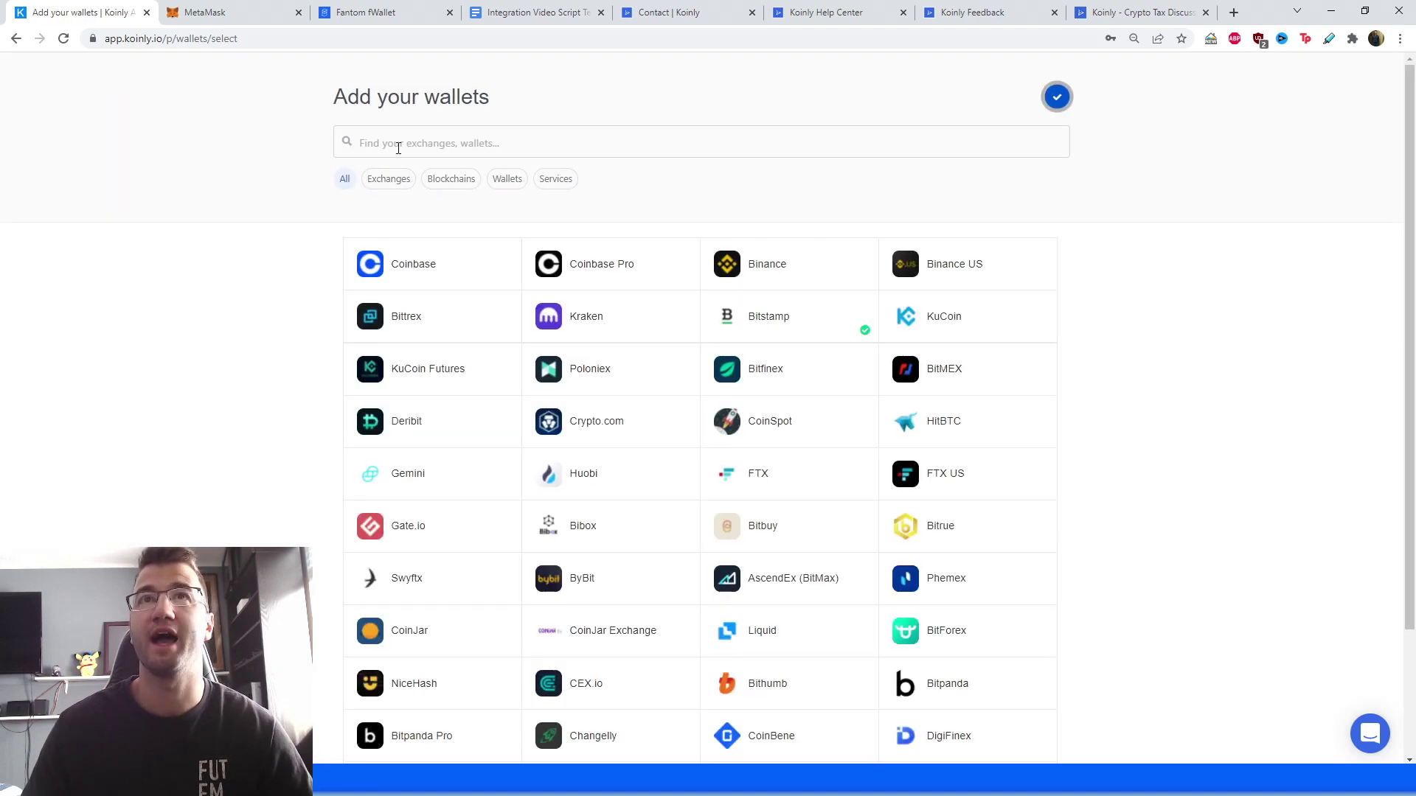
pyautogui.write('fan')
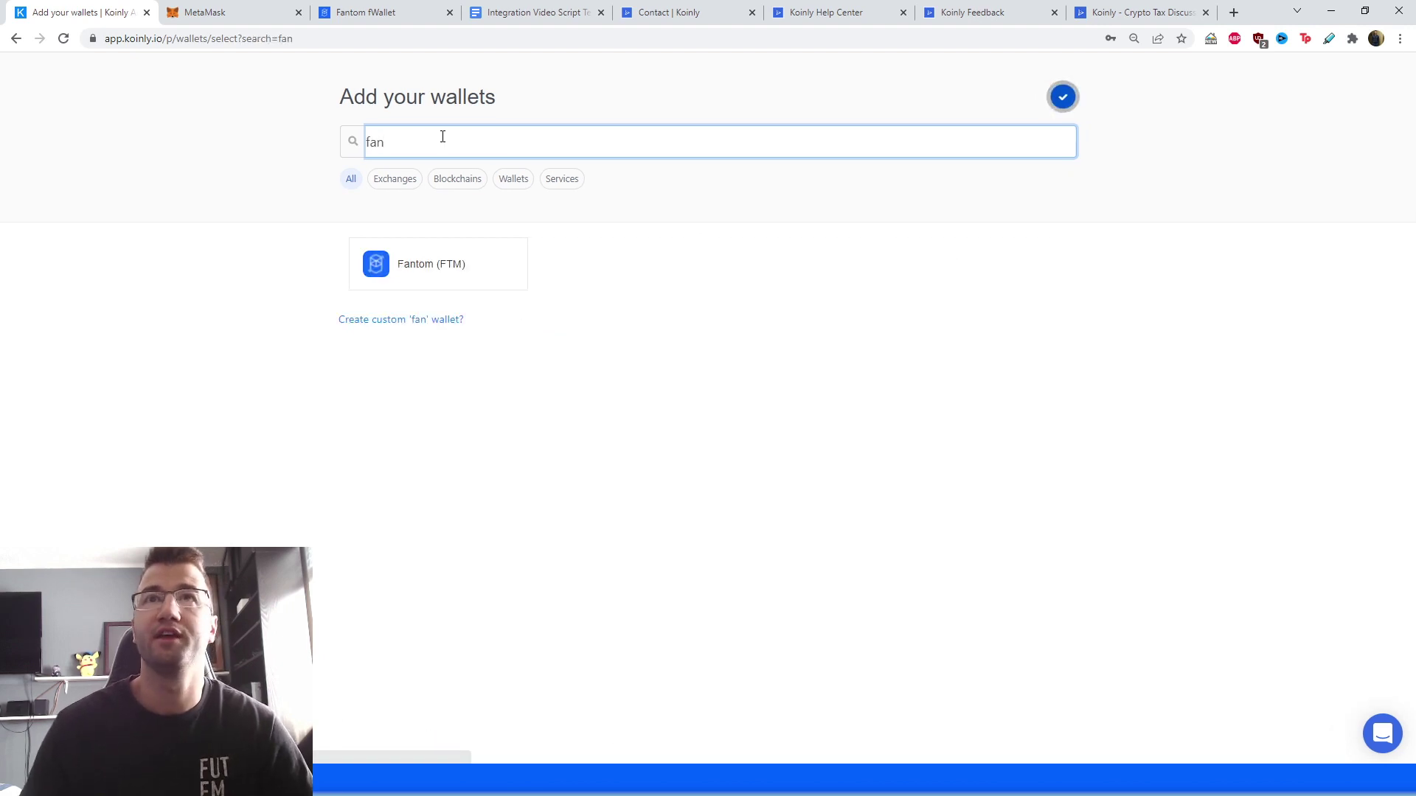
pyautogui.click(428, 284)
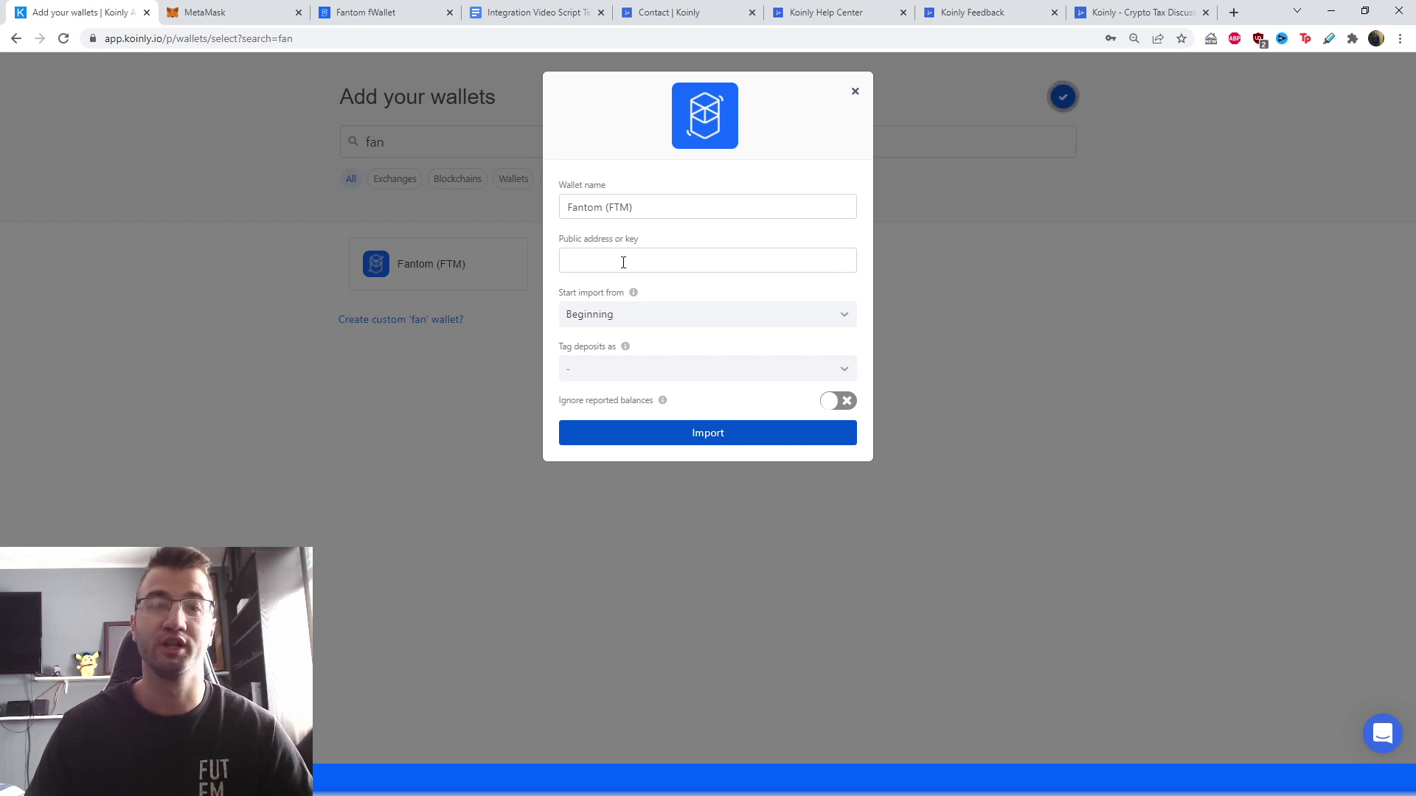
pyautogui.hotkey('ctrl', '3')
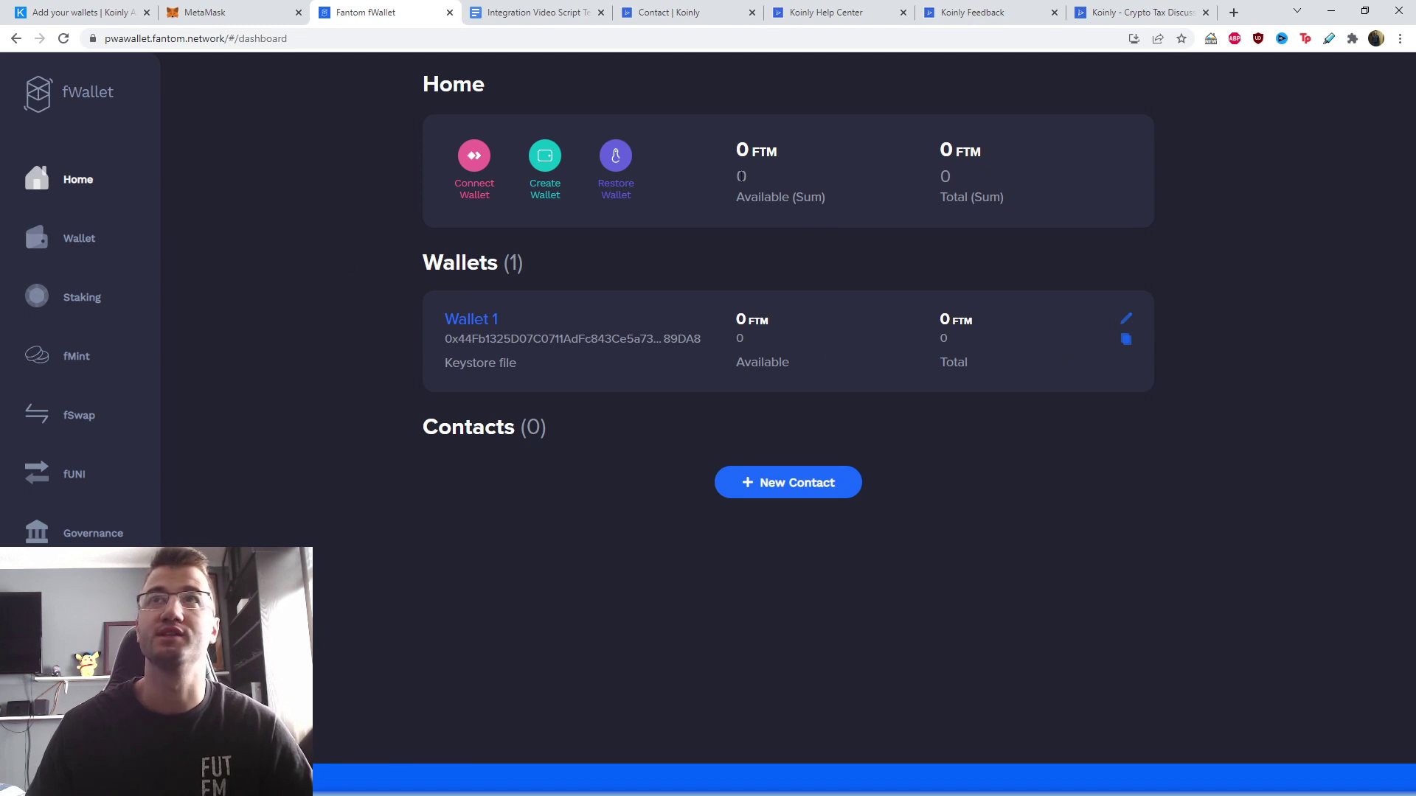
# Open Wallet 1 in fWallet and copy its Opera FTM address to the clipboard.
pyautogui.click(76, 244)
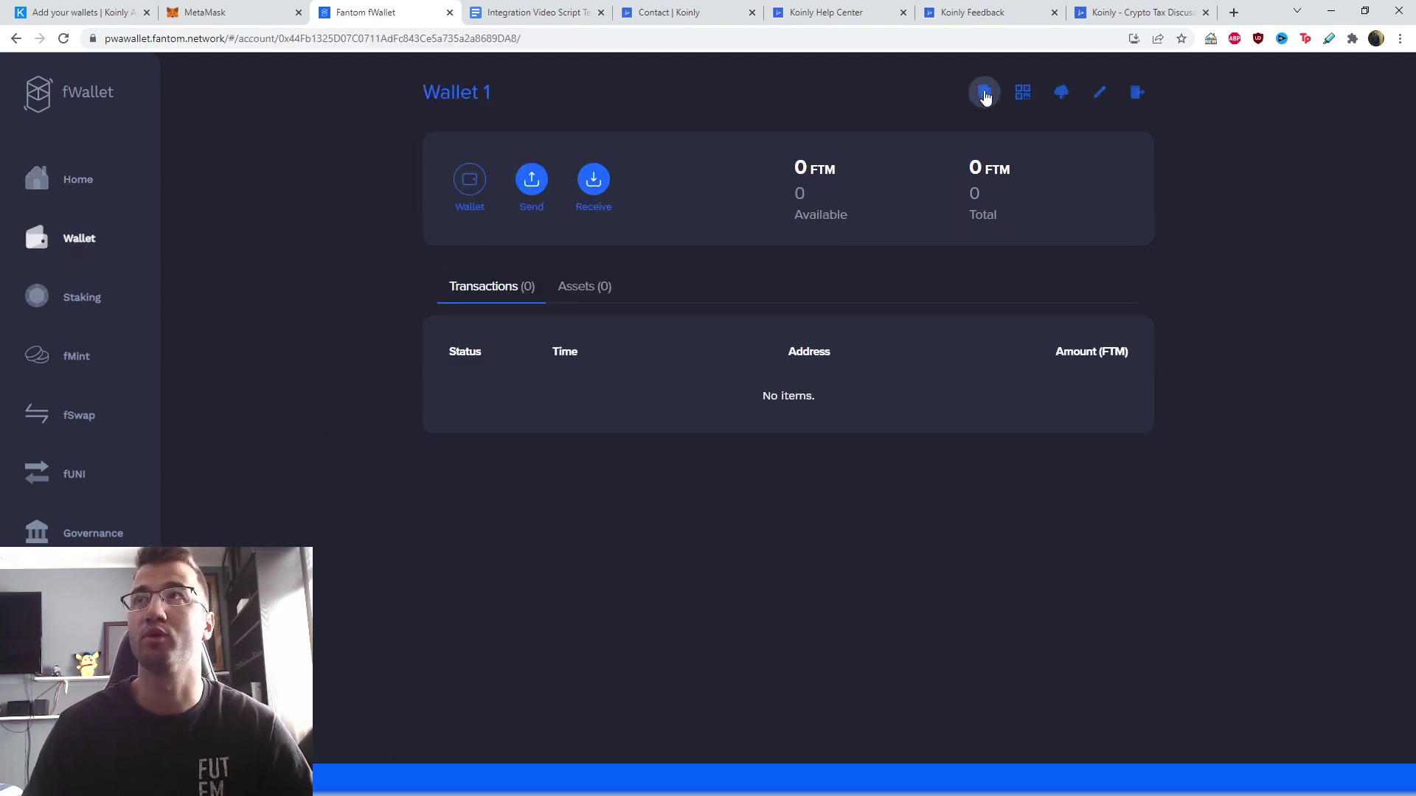
pyautogui.click(981, 104)
pyautogui.click(982, 103)
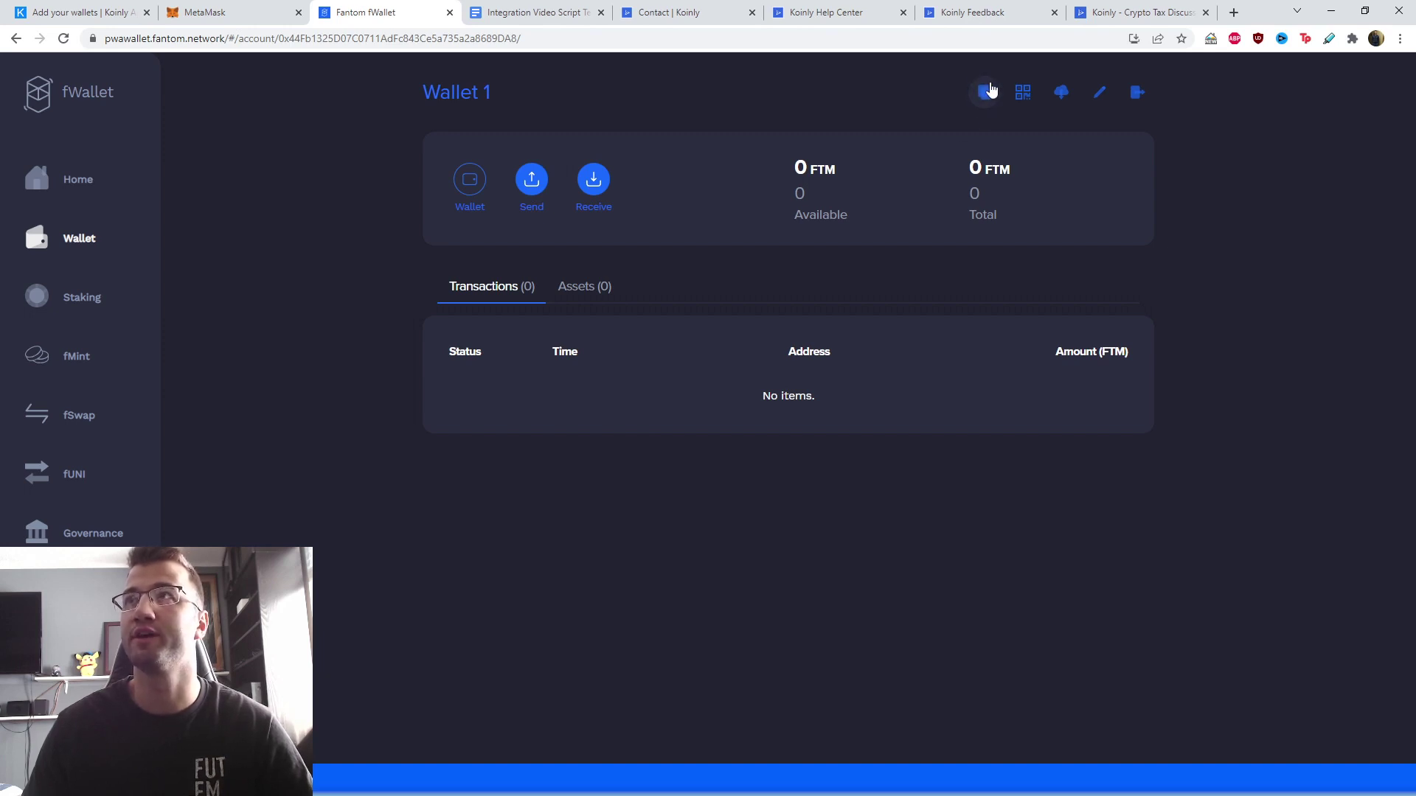
pyautogui.click(990, 90)
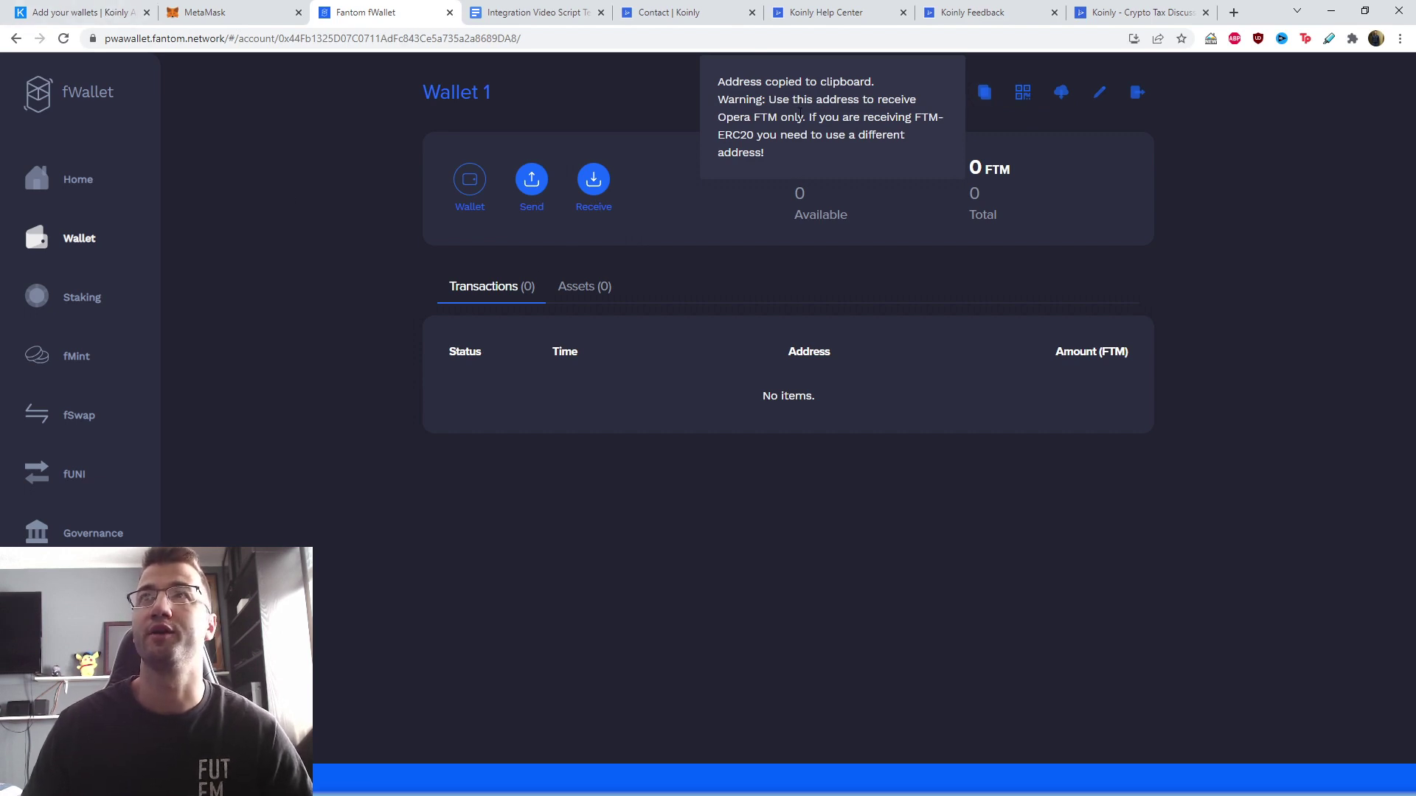
pyautogui.click(974, 93)
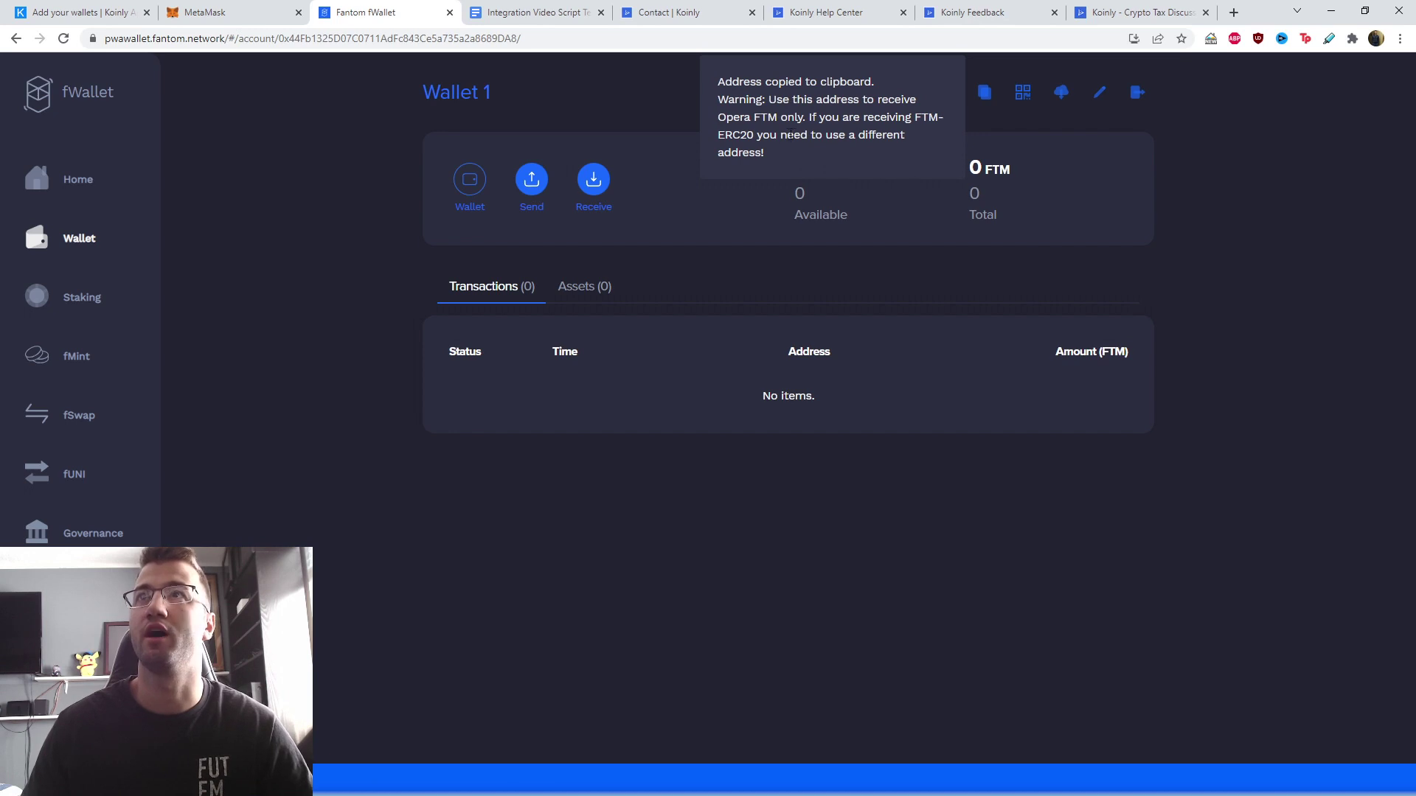
pyautogui.click(984, 93)
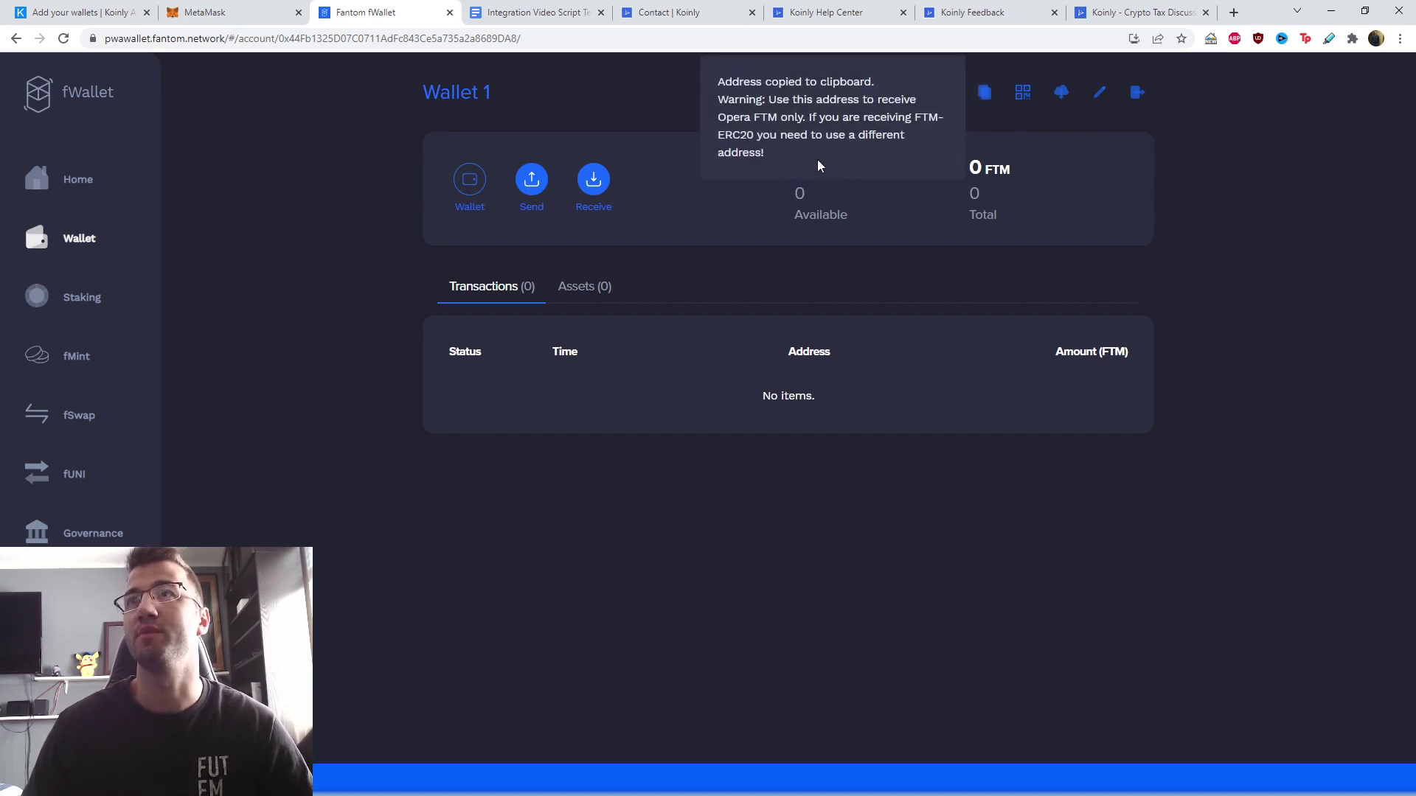
pyautogui.click(984, 93)
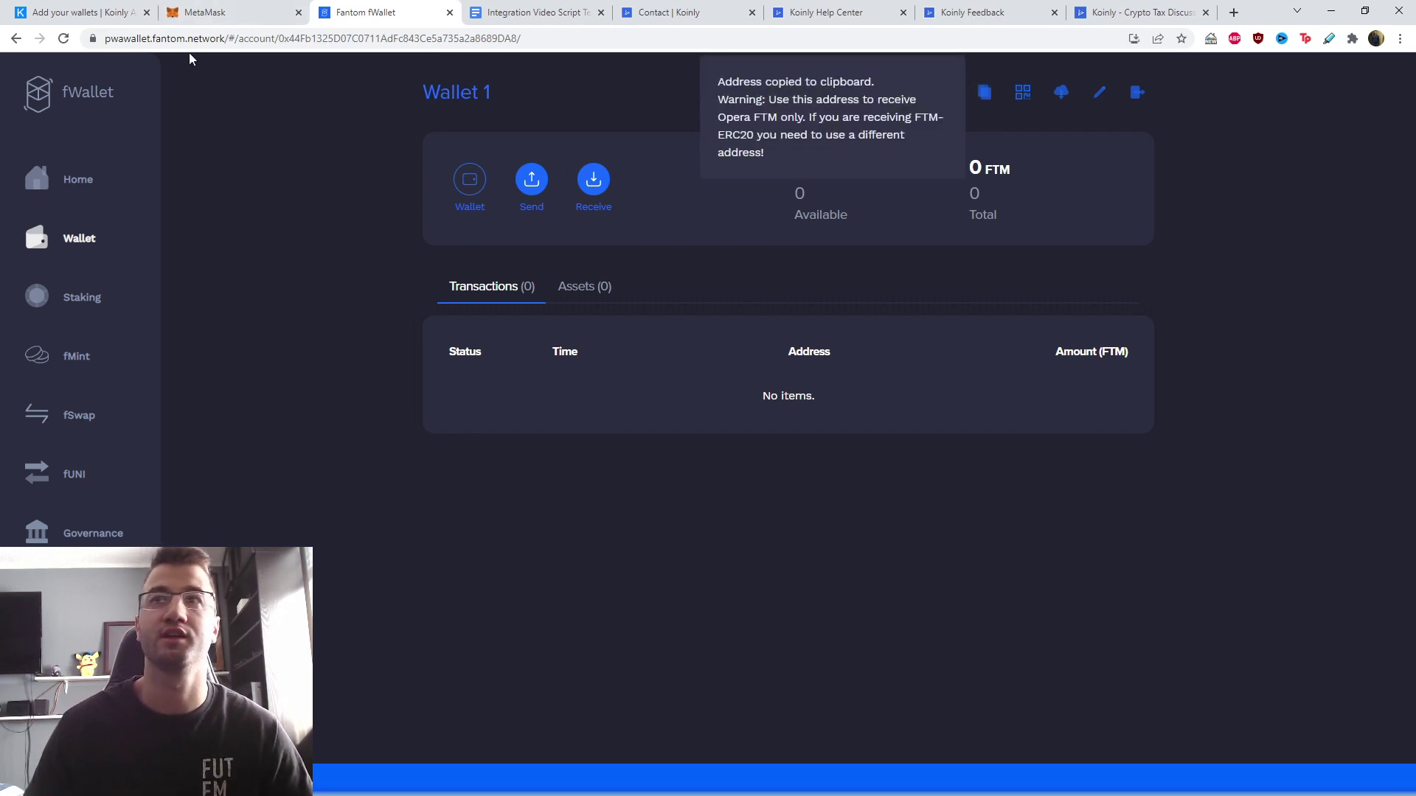
# Paste the fWallet address into Koinly's Fantom Public address field and import it.
pyautogui.click(74, 11)
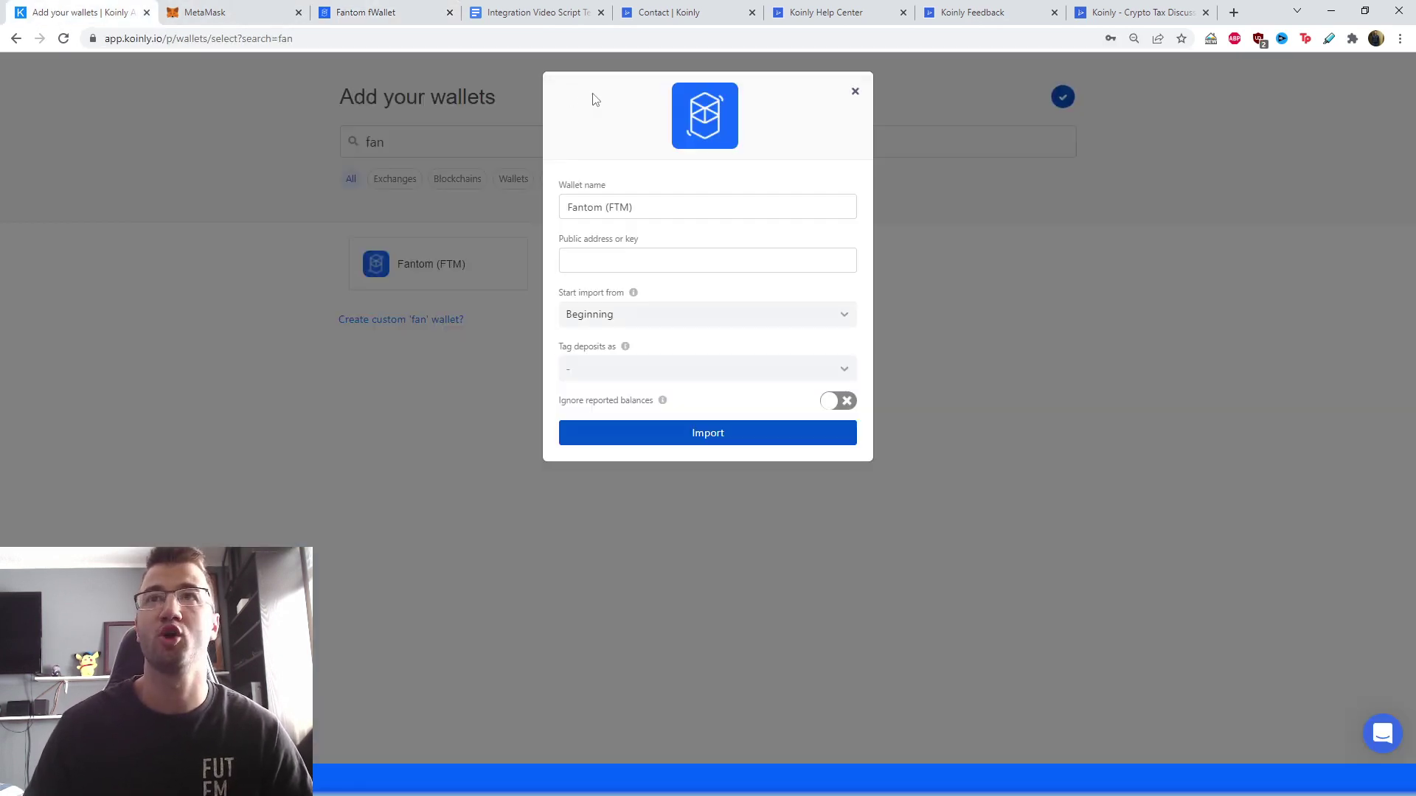
pyautogui.click(685, 258)
pyautogui.hotkey('ctrl', 'v')
pyautogui.click(689, 434)
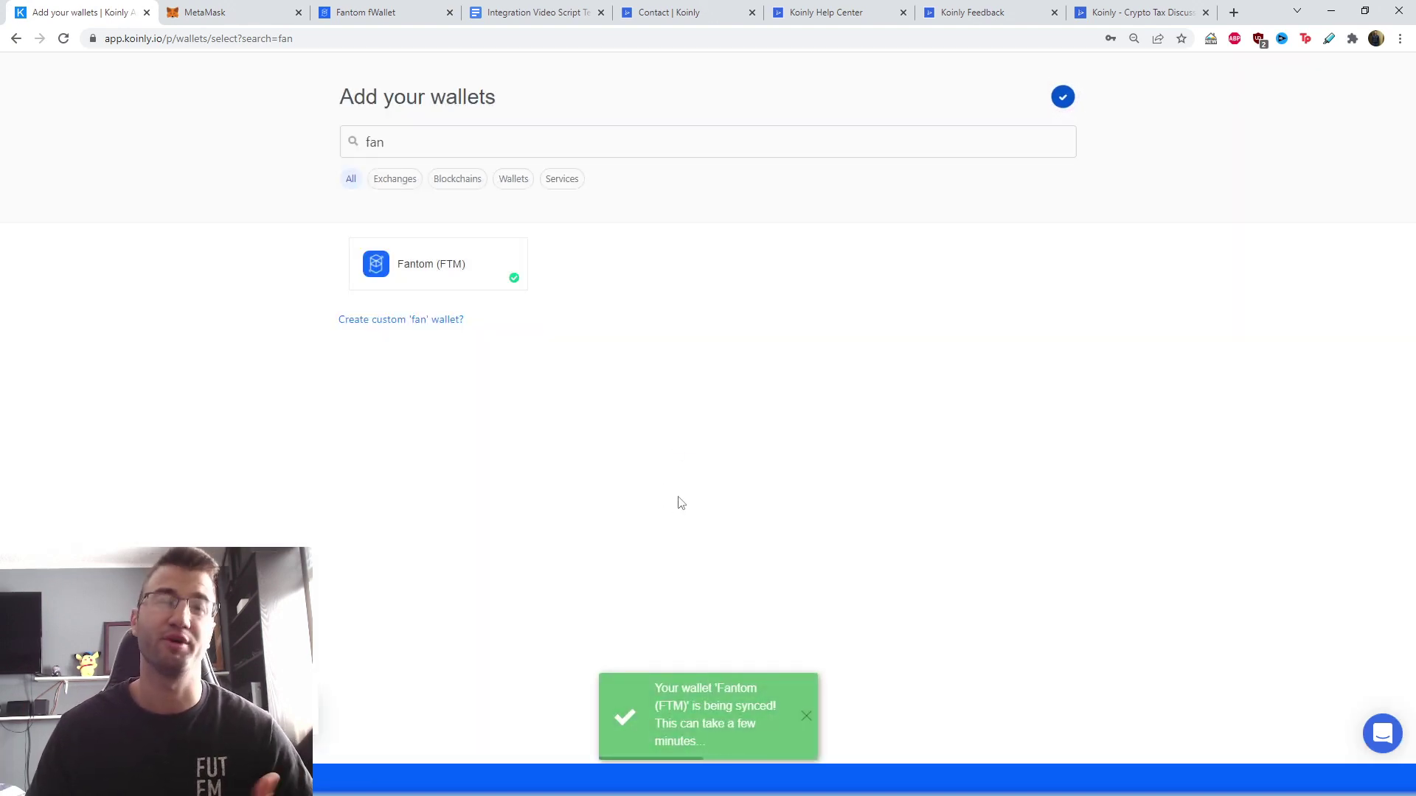
pyautogui.hotkey('ctrl', 'Tab')
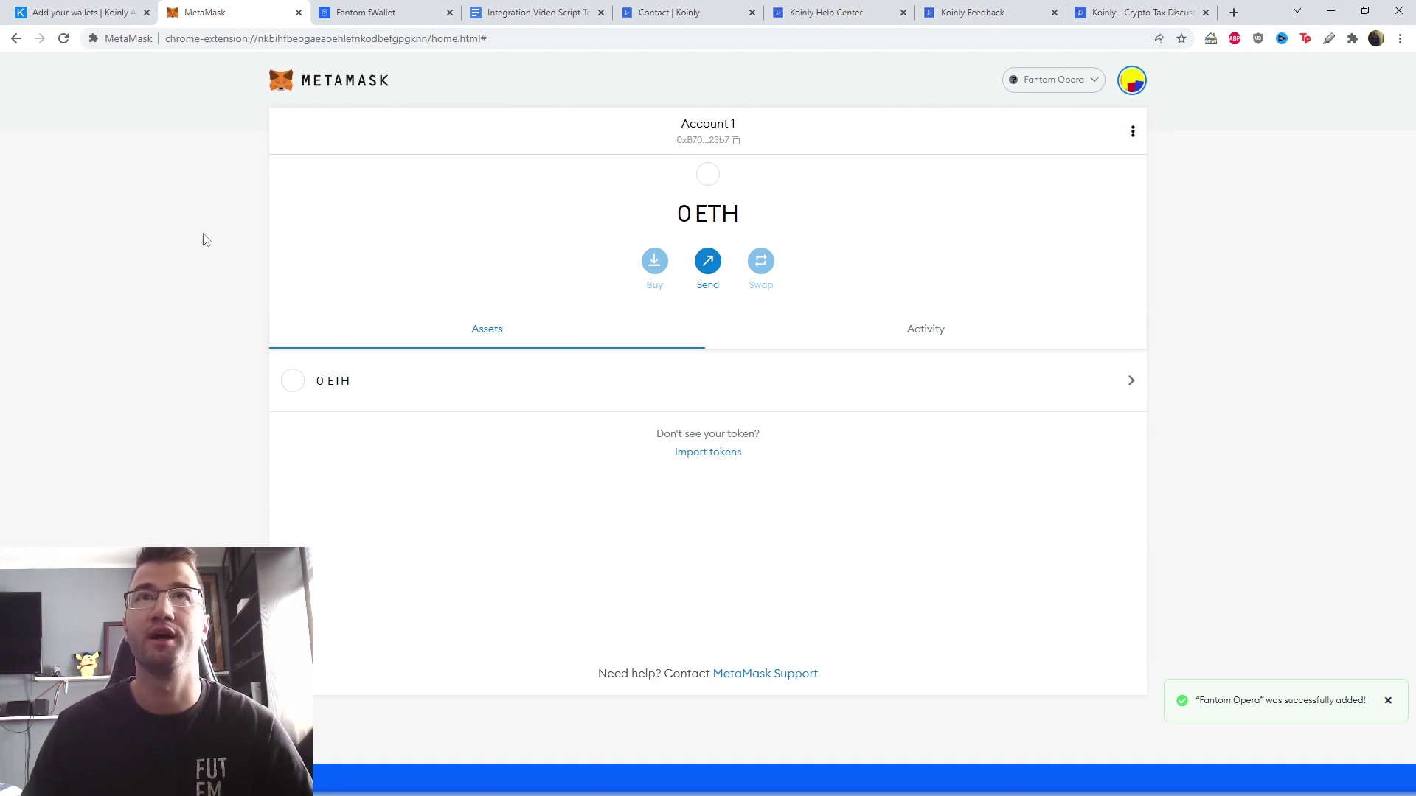
# Keep MetaMask on Fantom Opera and copy Account 1's address.
pyautogui.click(1065, 83)
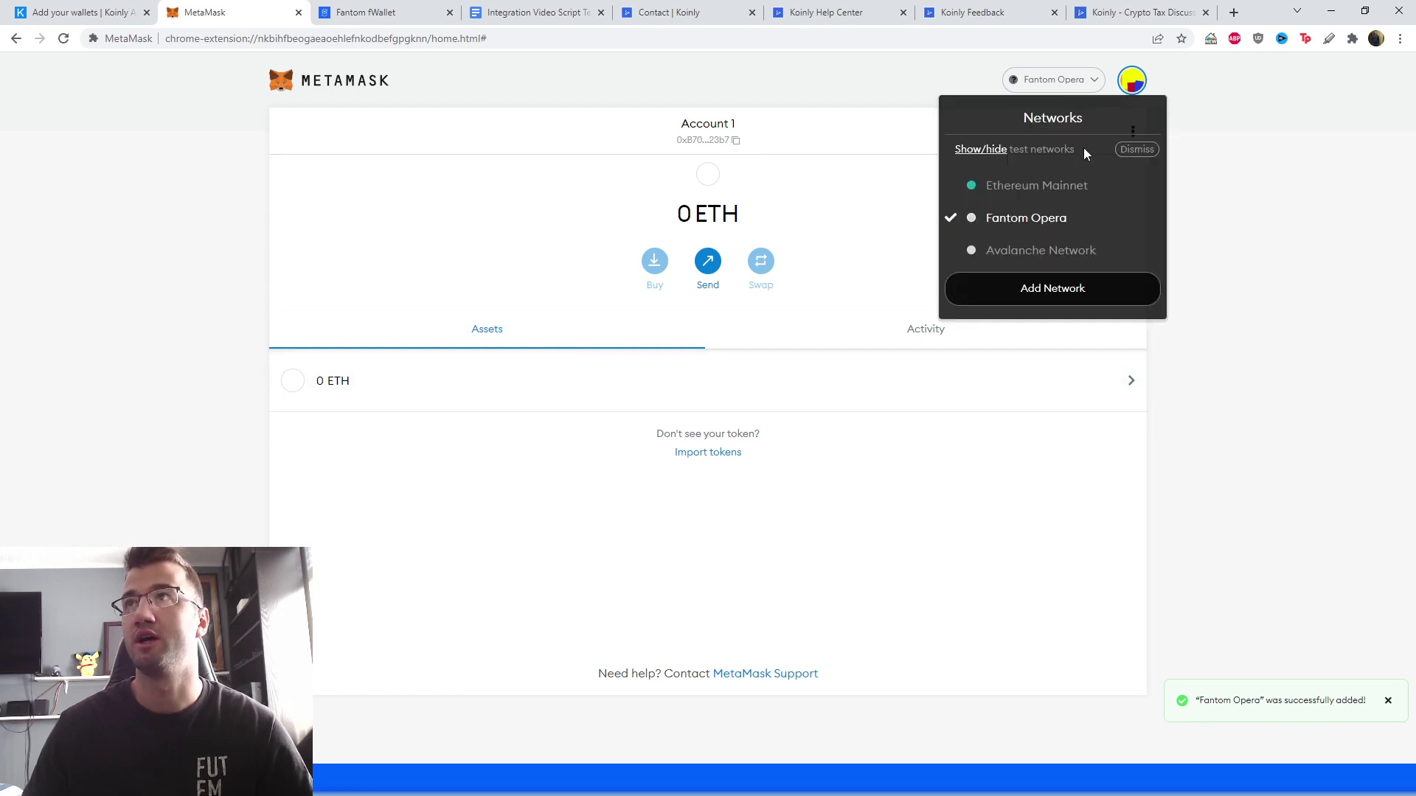
pyautogui.click(1073, 228)
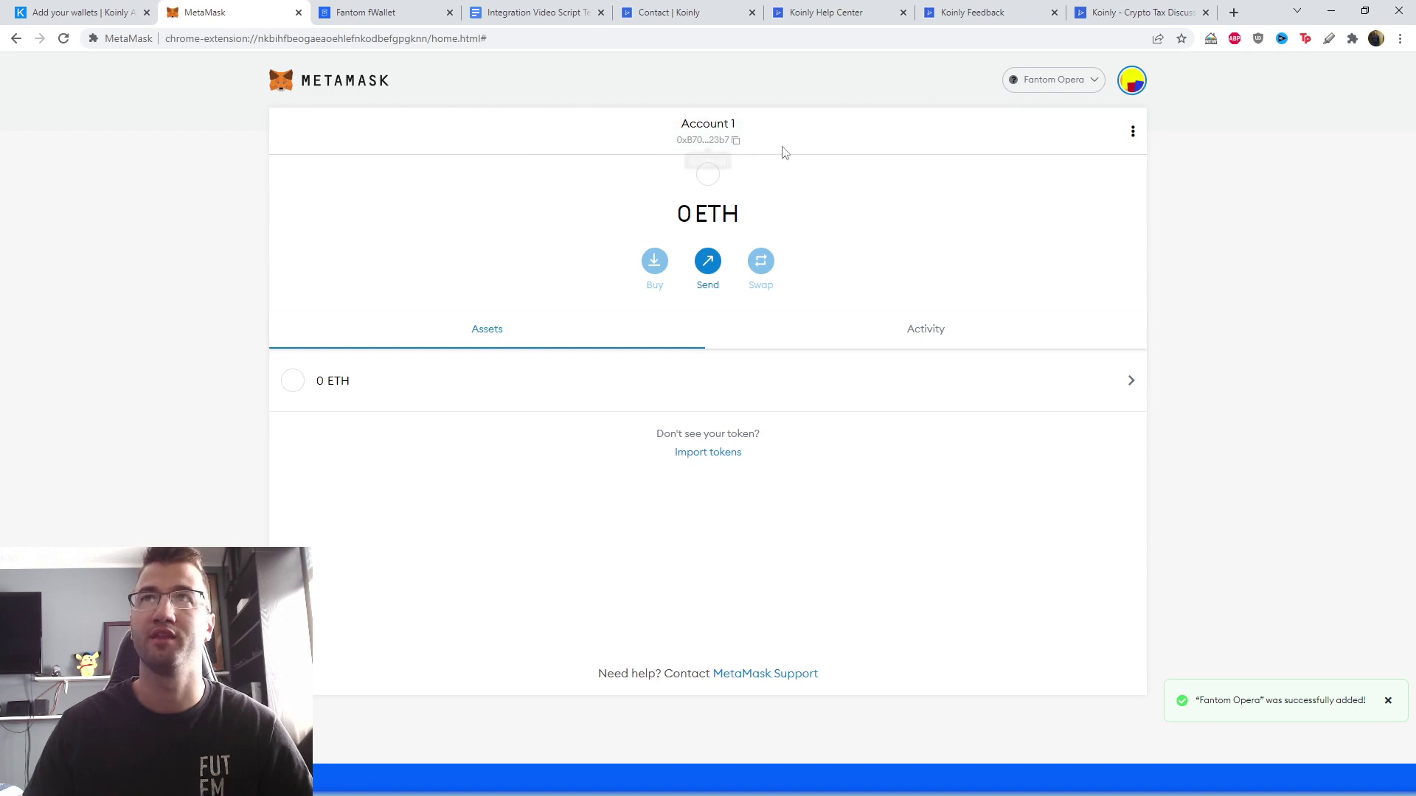
pyautogui.click(696, 146)
# Paste the MetaMask address into a new Fantom (FTM) import form and import it.
pyautogui.click(81, 12)
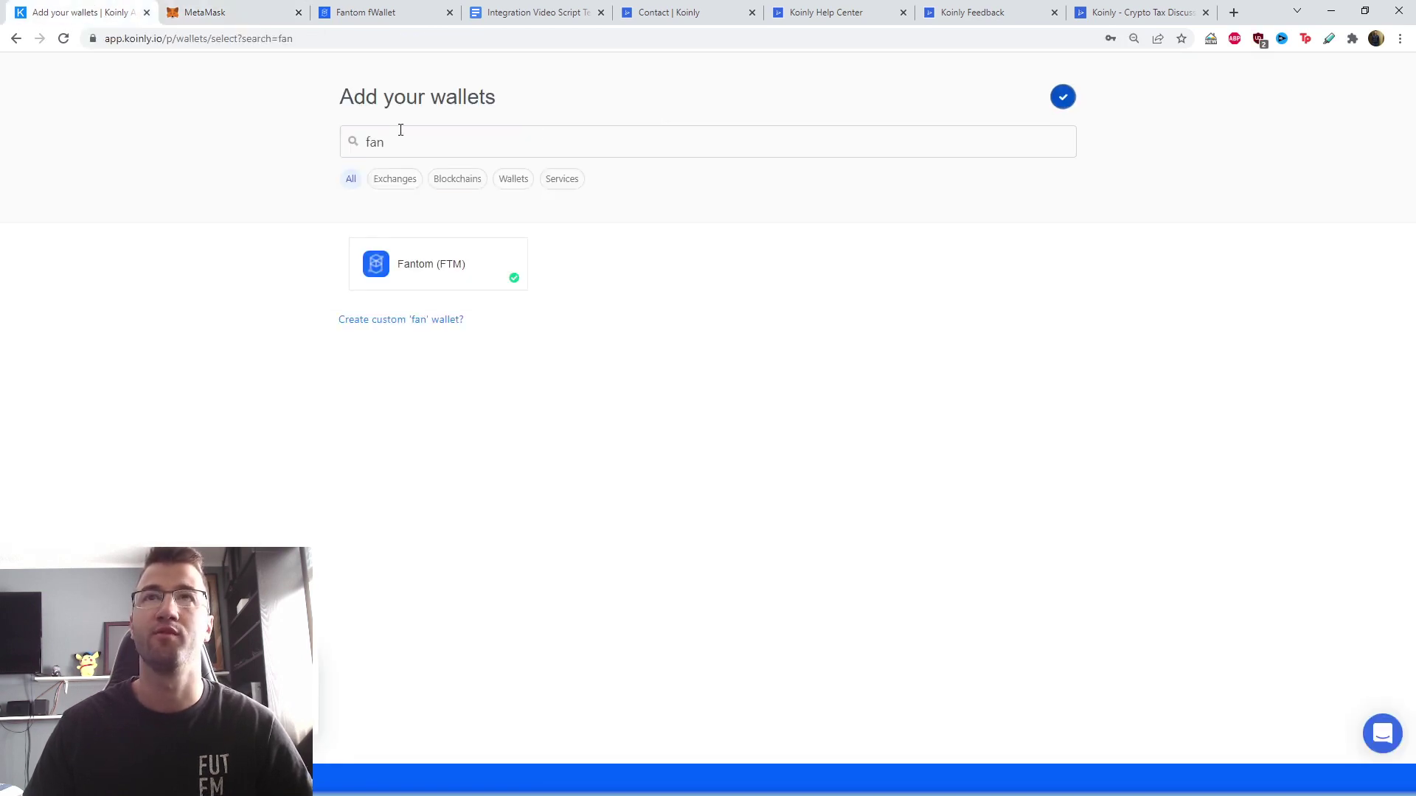
pyautogui.click(462, 286)
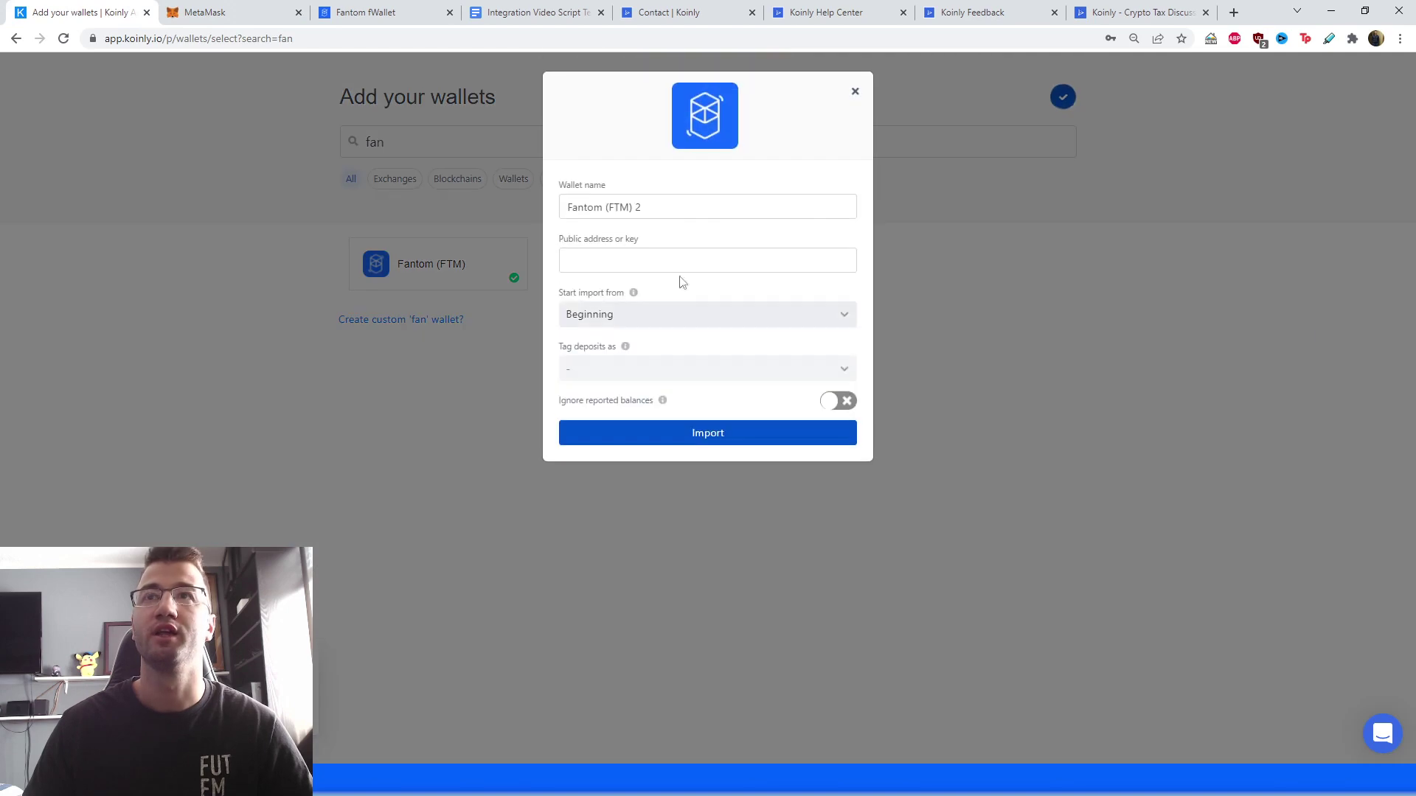
pyautogui.click(671, 264)
pyautogui.hotkey('ctrl', 'v')
pyautogui.click(713, 435)
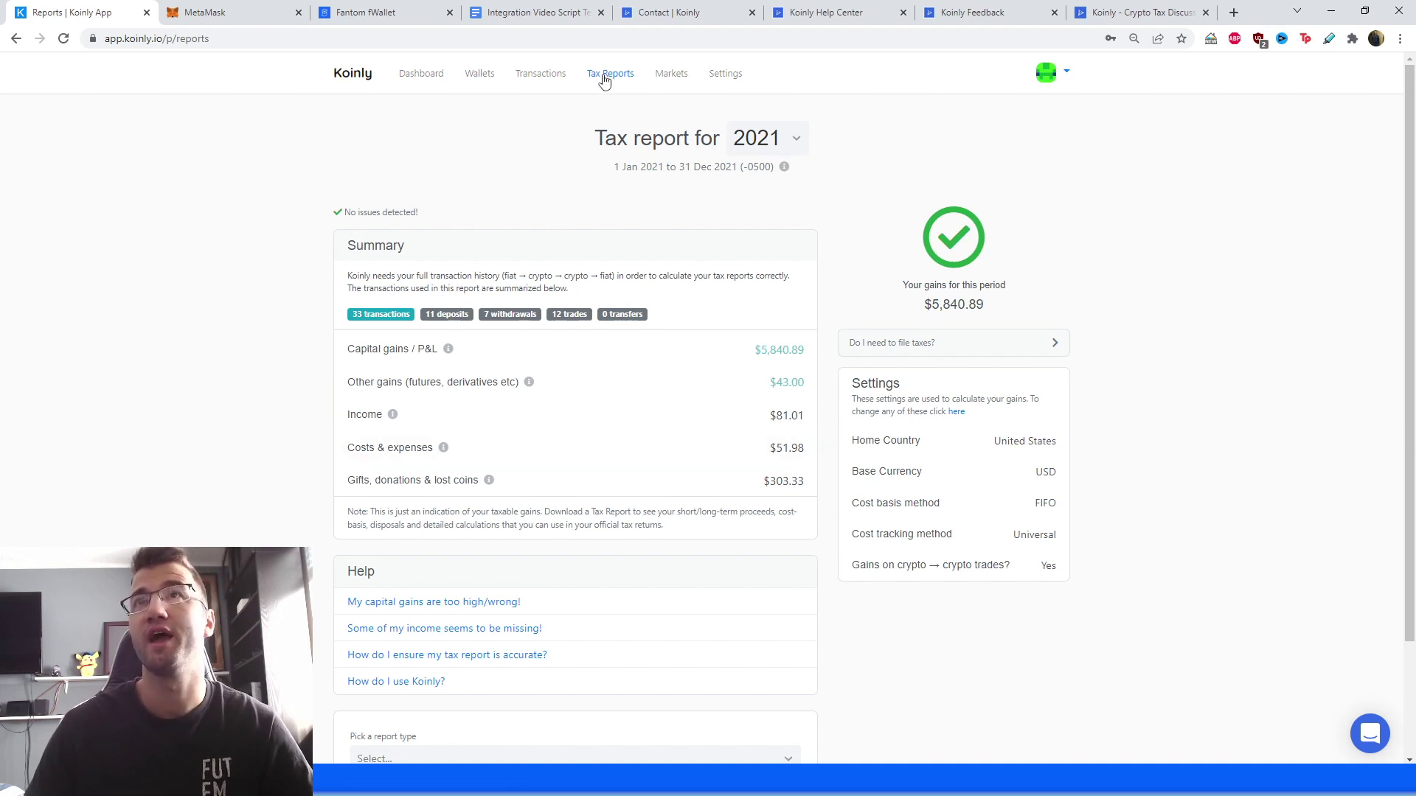
# Scroll the 2021 tax report page and expand the Pick a report type dropdown.
pyautogui.scroll(-1, 618, 438)
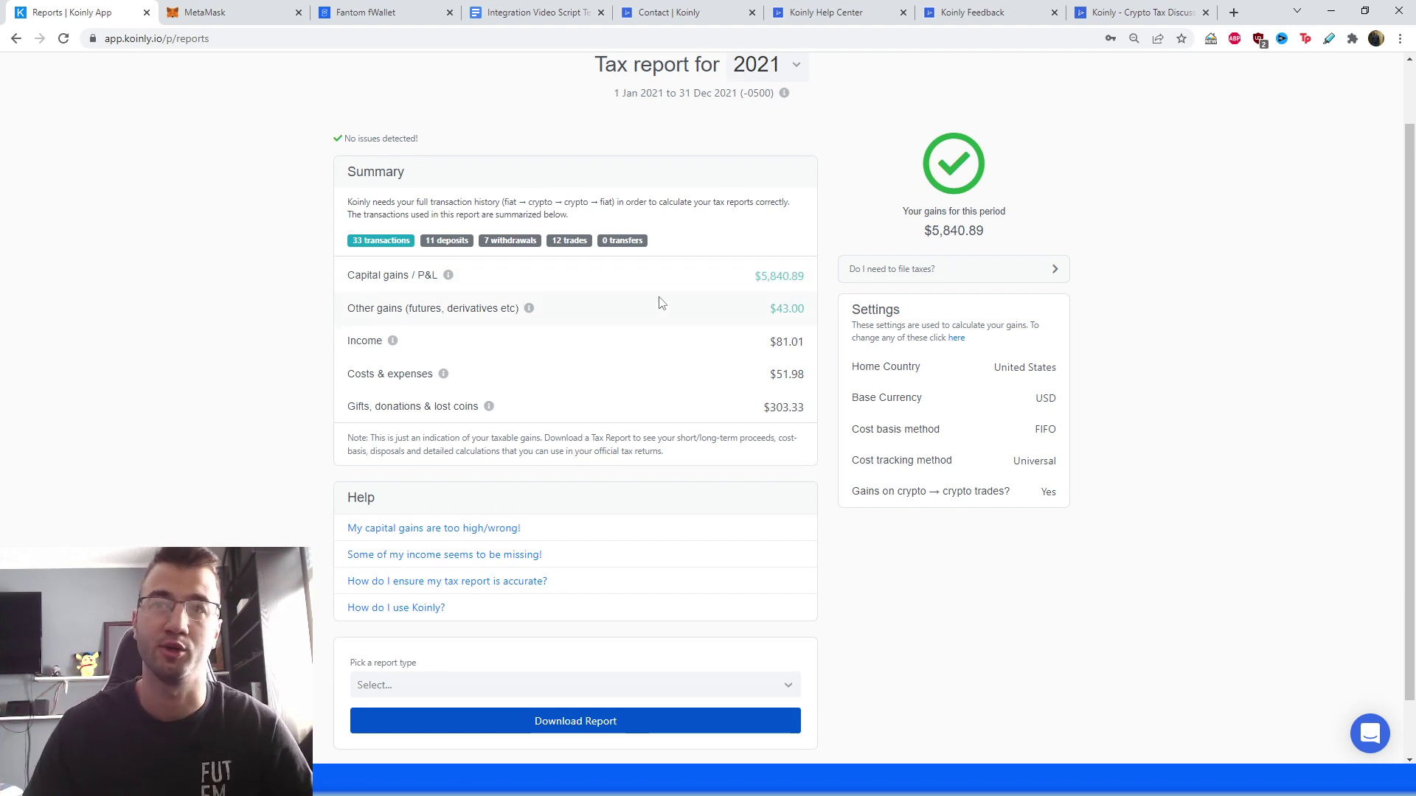
pyautogui.scroll(-1, 649, 371)
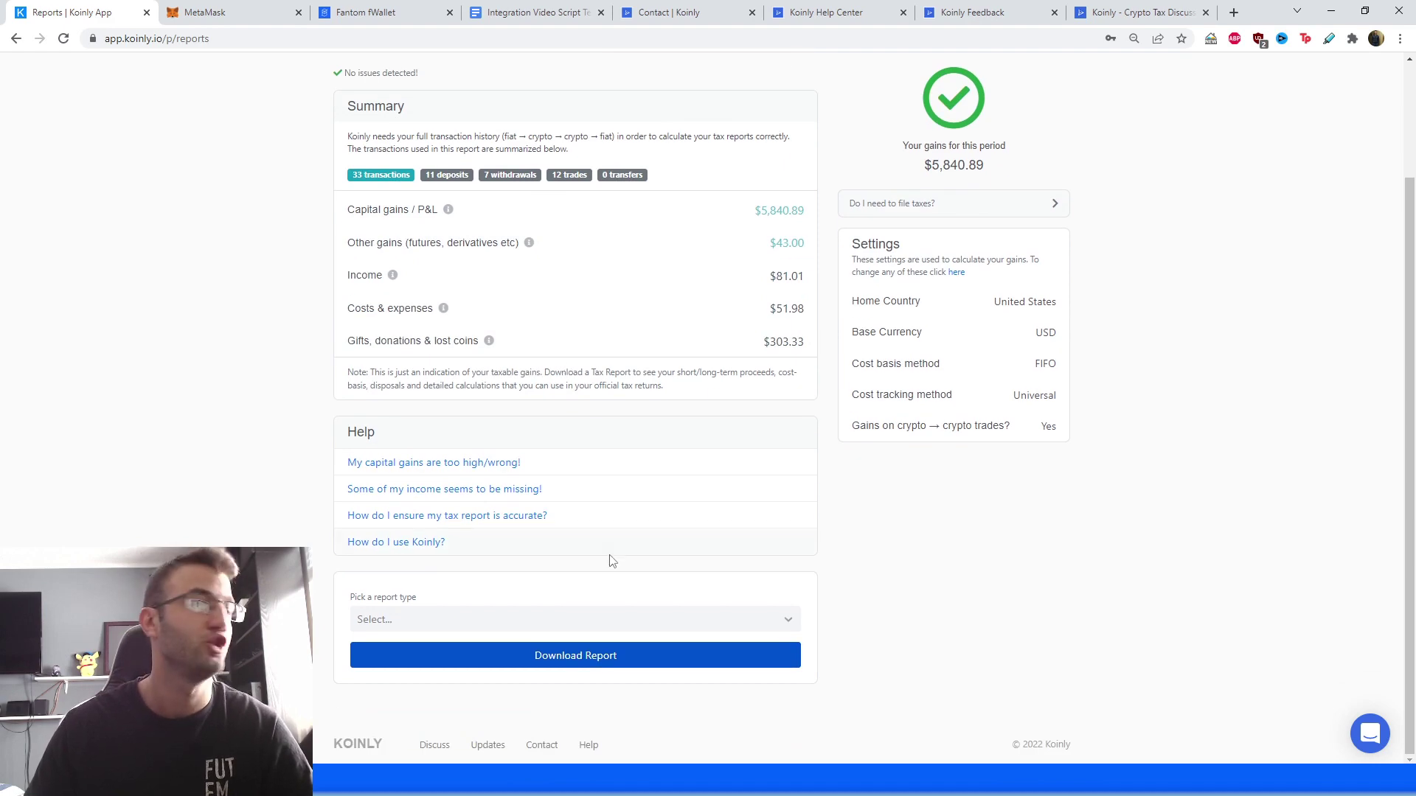
pyautogui.click(576, 629)
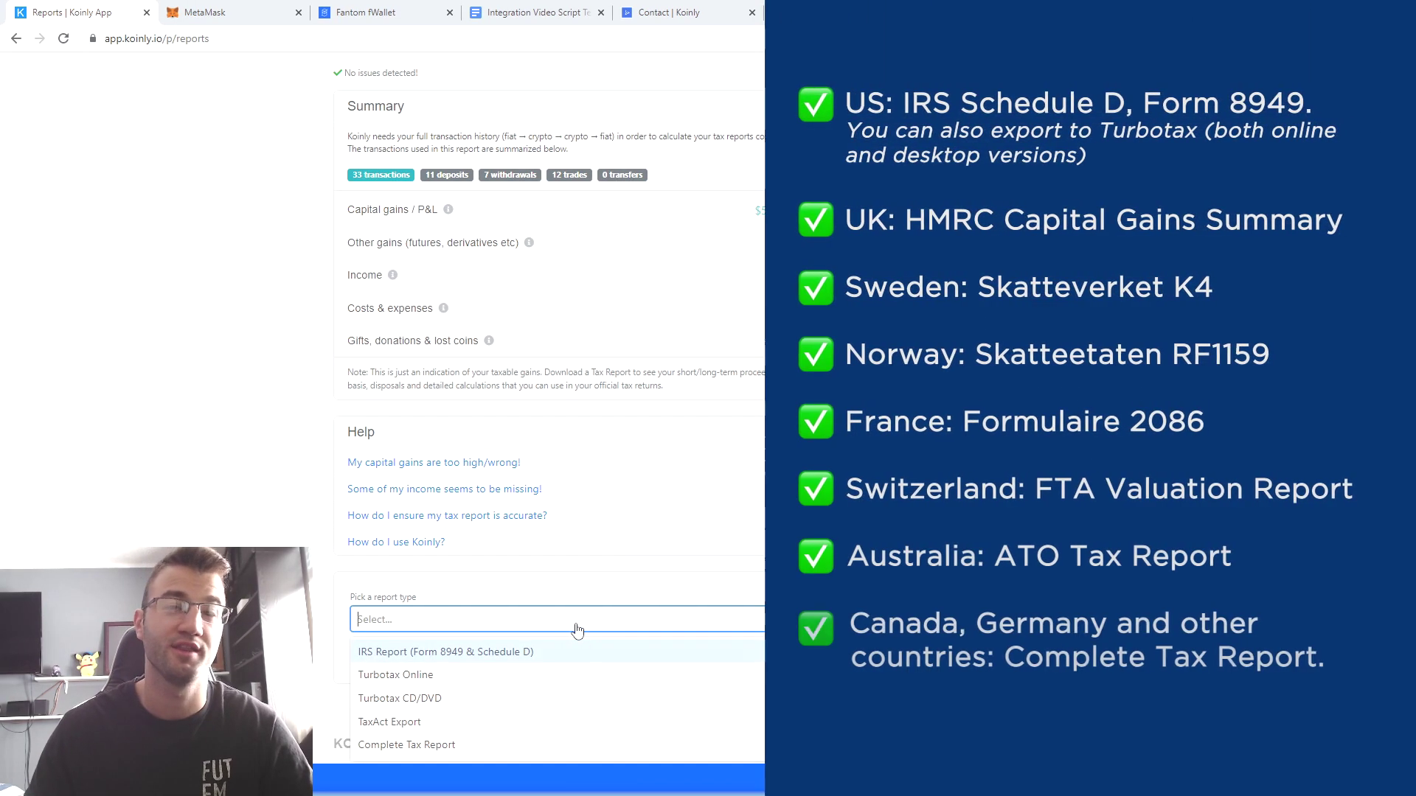
# Close the report-type list without choosing, then reopen it to review the options.
pyautogui.press('Escape')
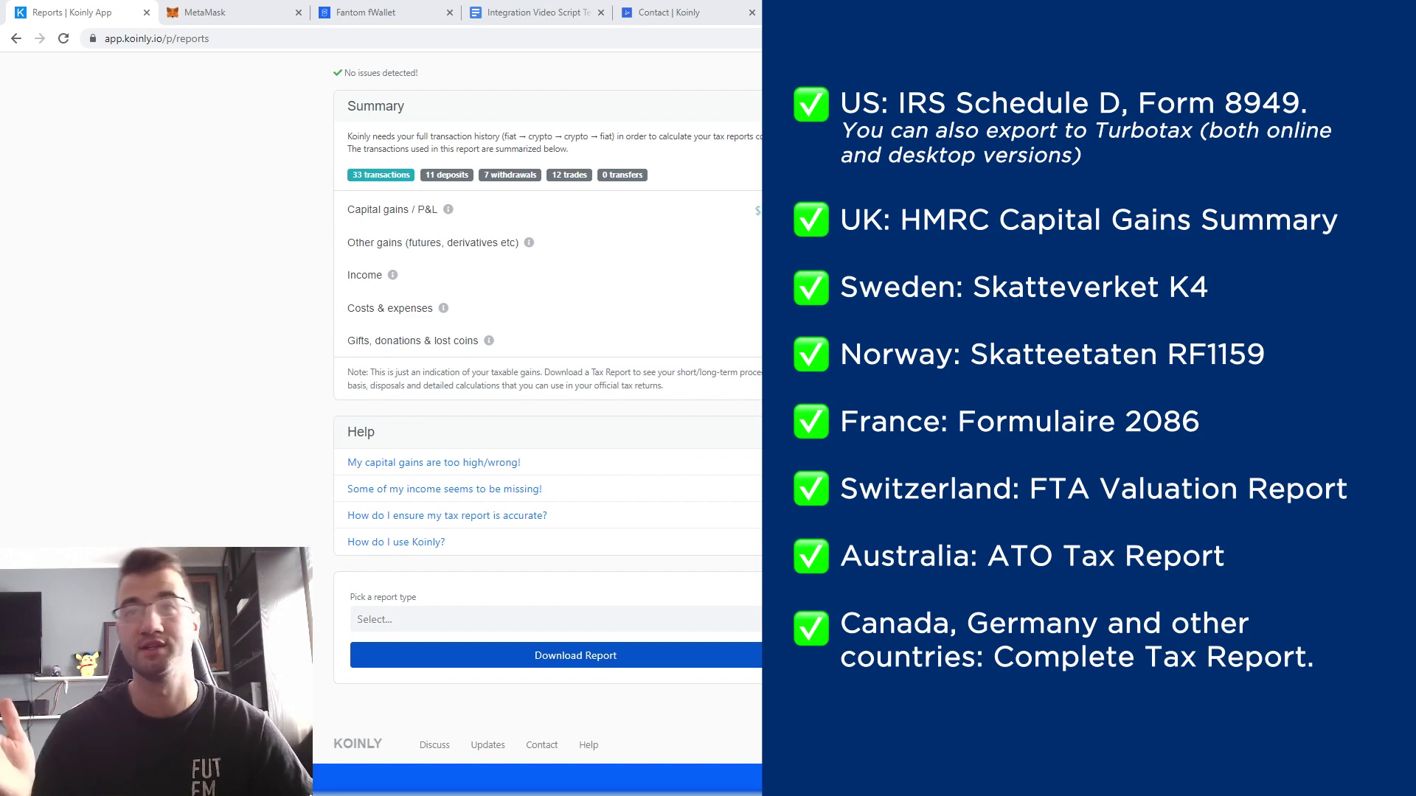
pyautogui.click(705, 623)
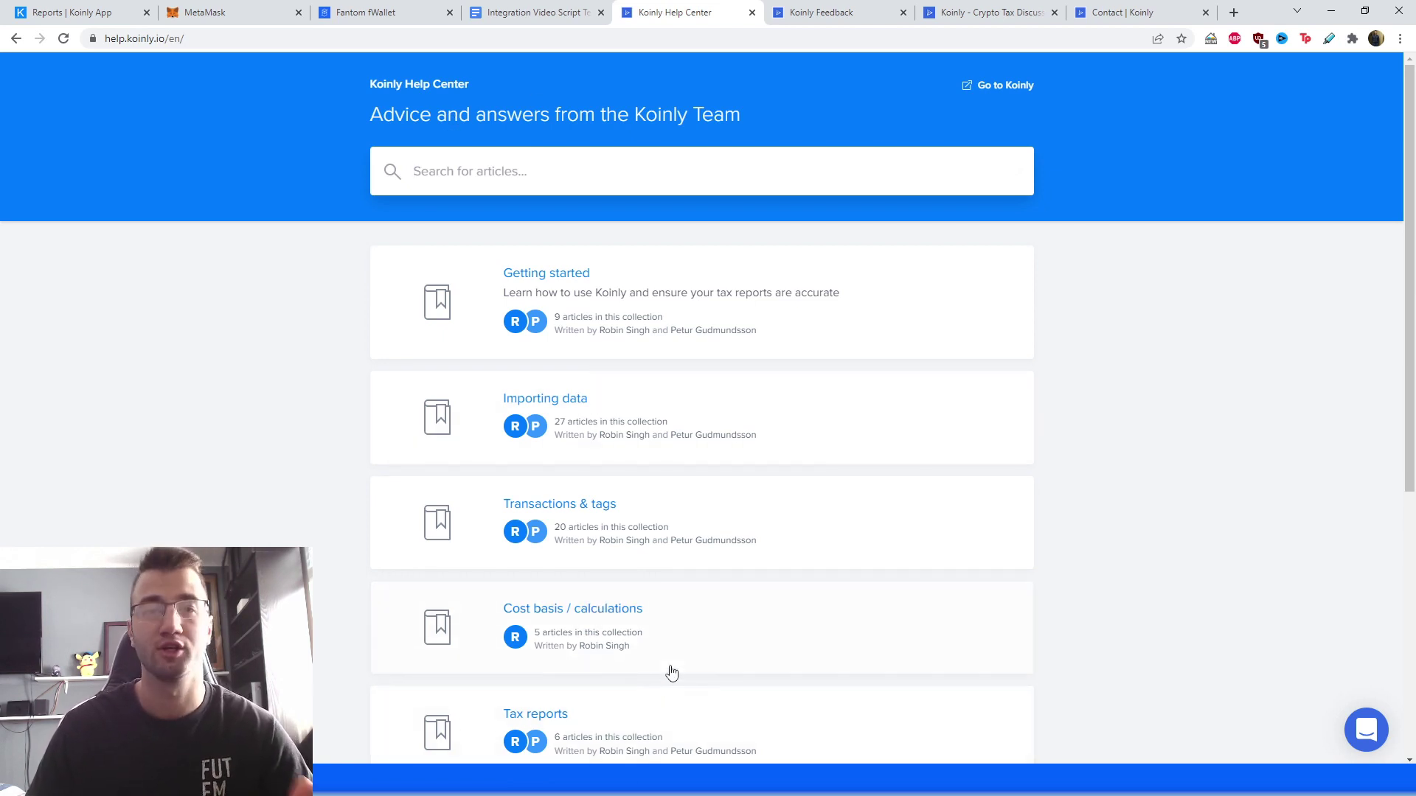
# Browse the Koinly Feedback board and Discuss forum, ending on the Contact page.
pyautogui.click(856, 8)
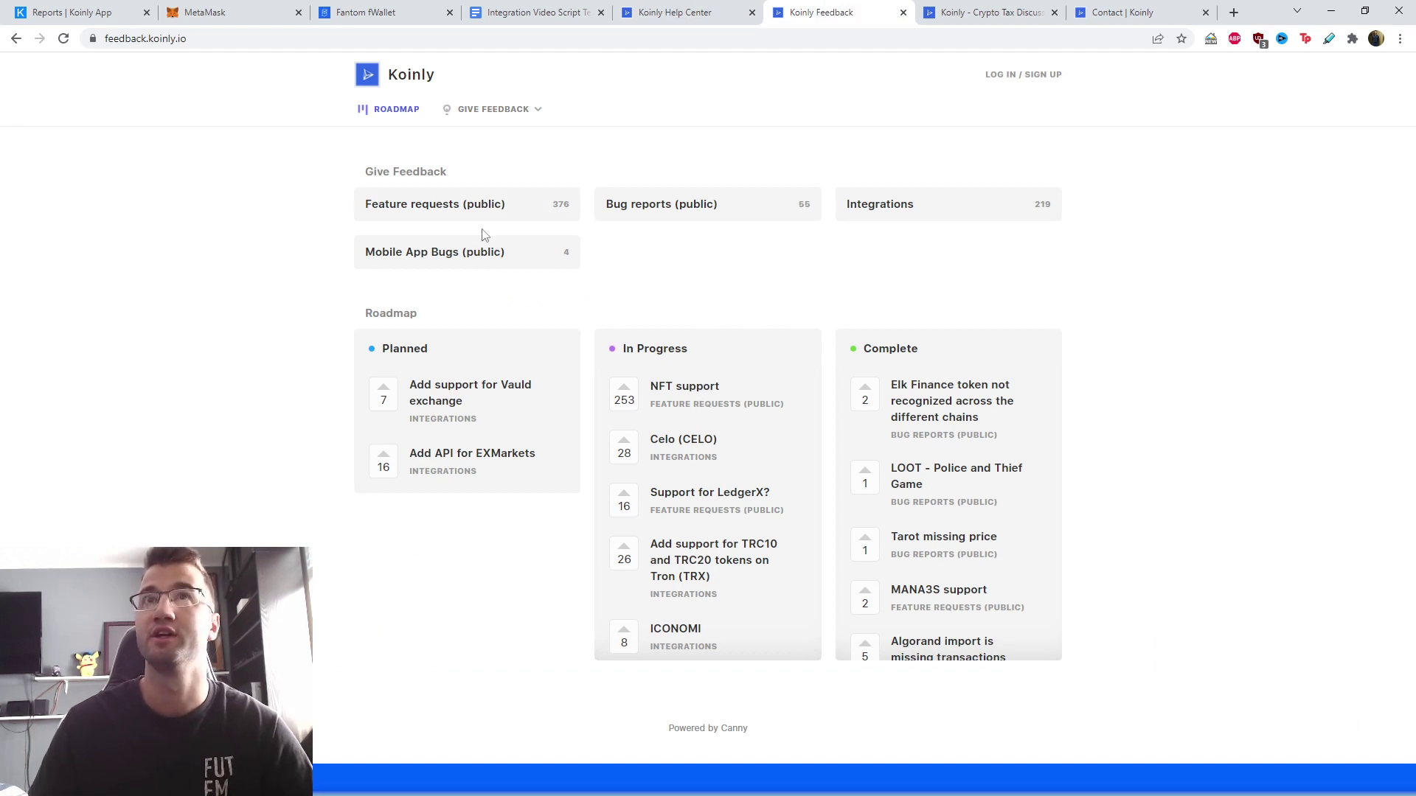
pyautogui.click(981, 9)
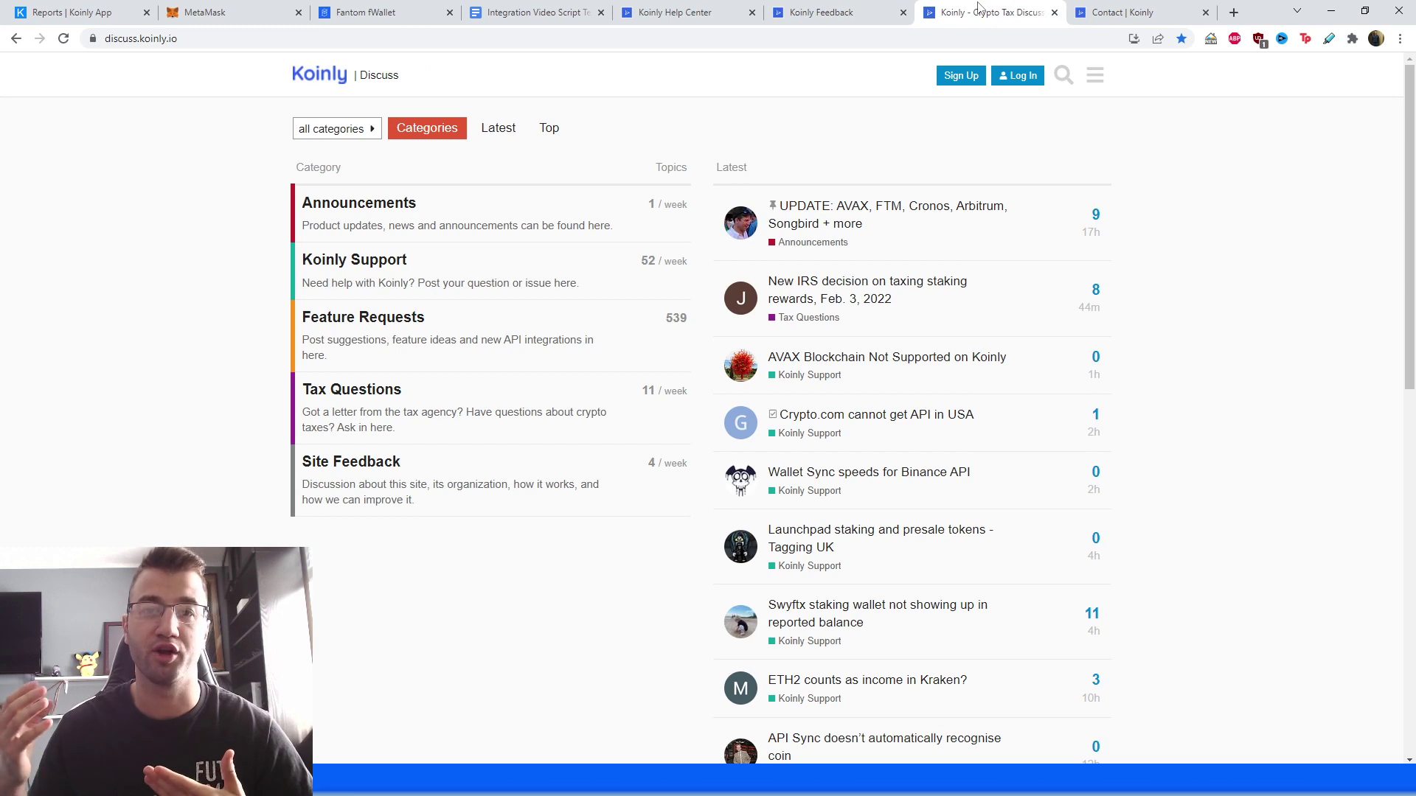
pyautogui.click(1106, 9)
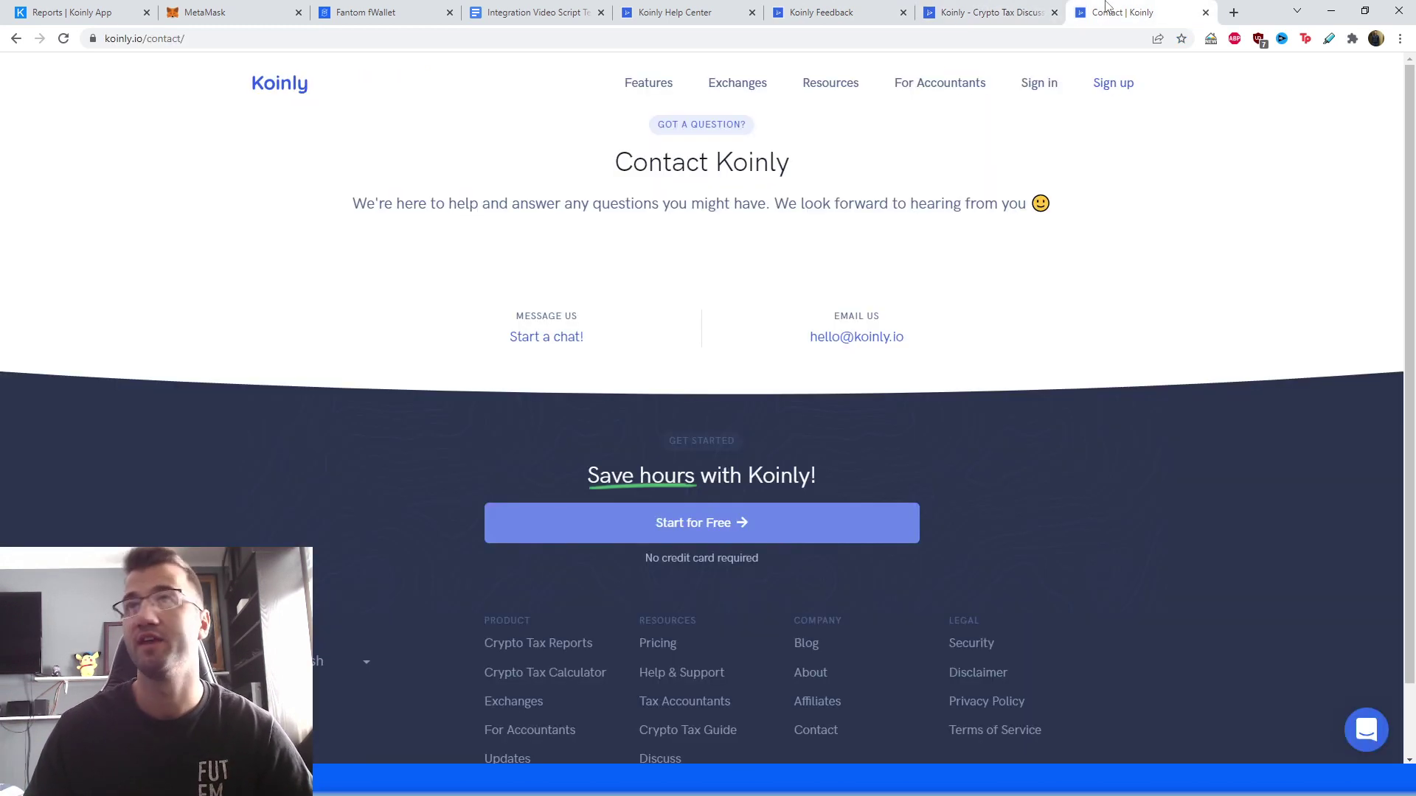